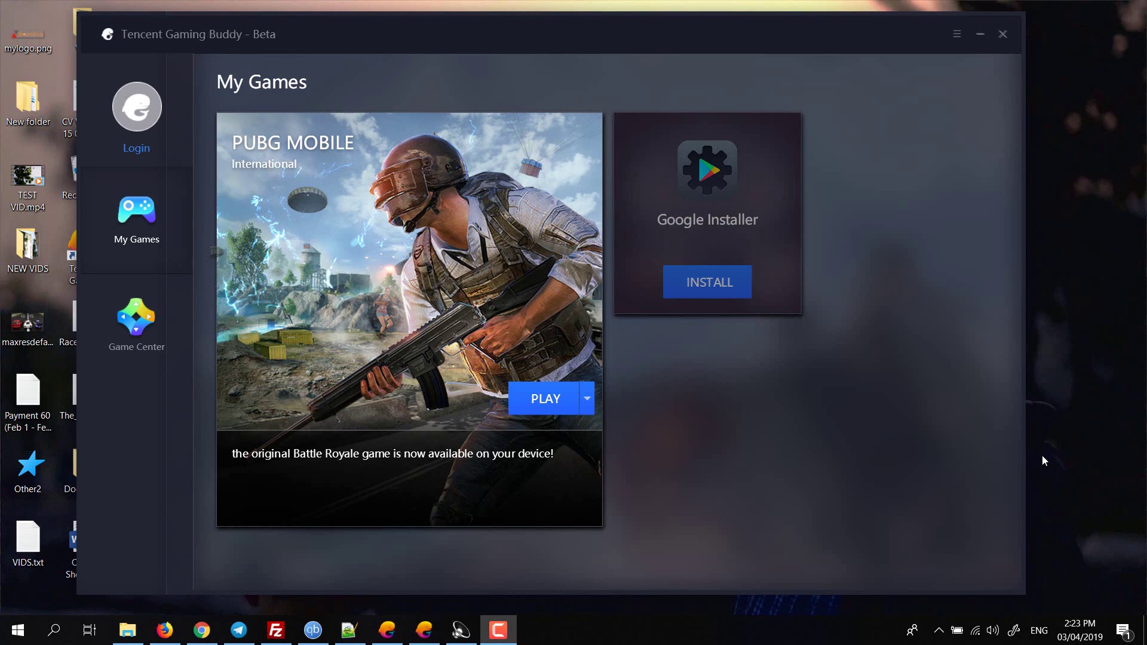
Open the emulator's engine settings, keep memory at 4096MB and set the processor count to 8.
left_click(955, 36)
left_click(961, 96)
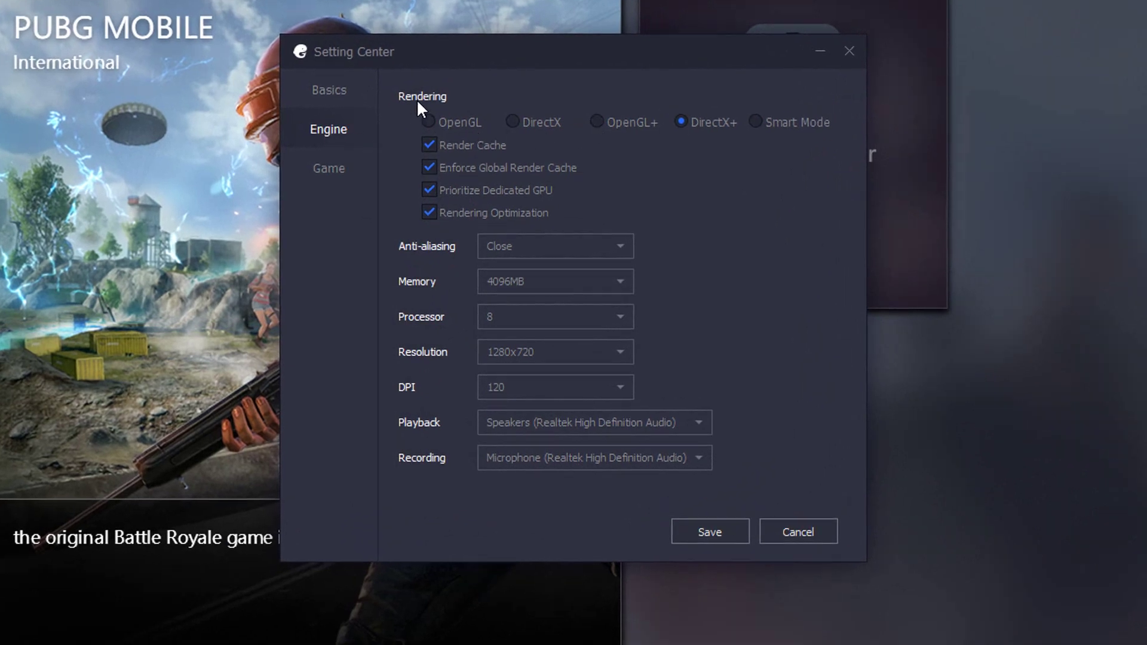
mouse_move(687, 130)
left_click(576, 278)
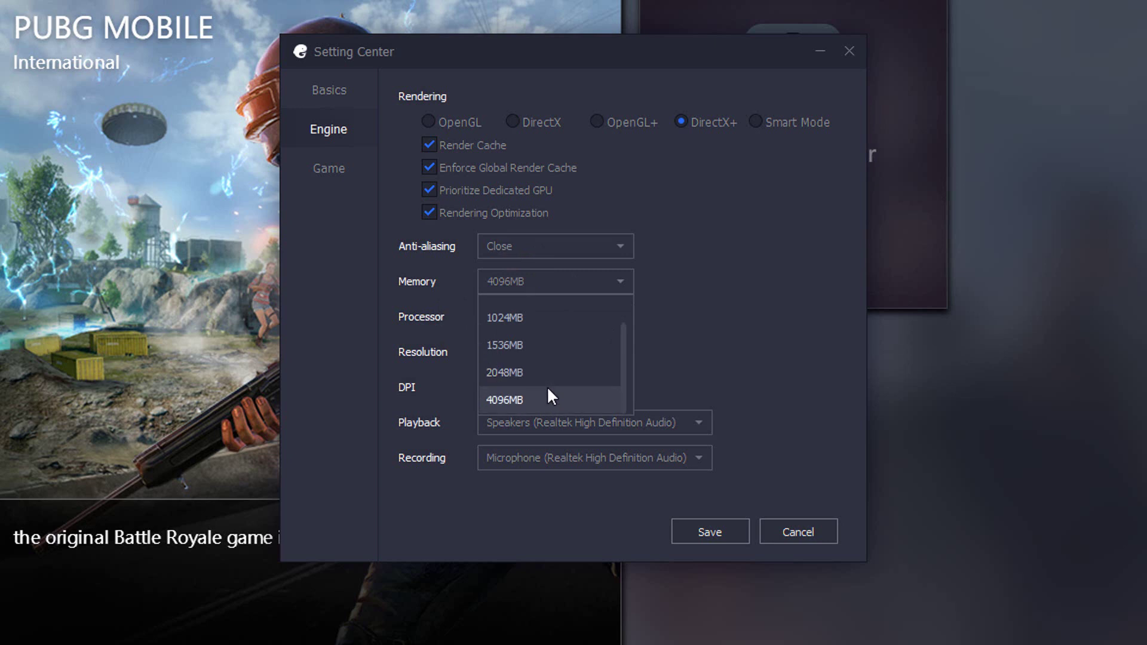
left_click(795, 250)
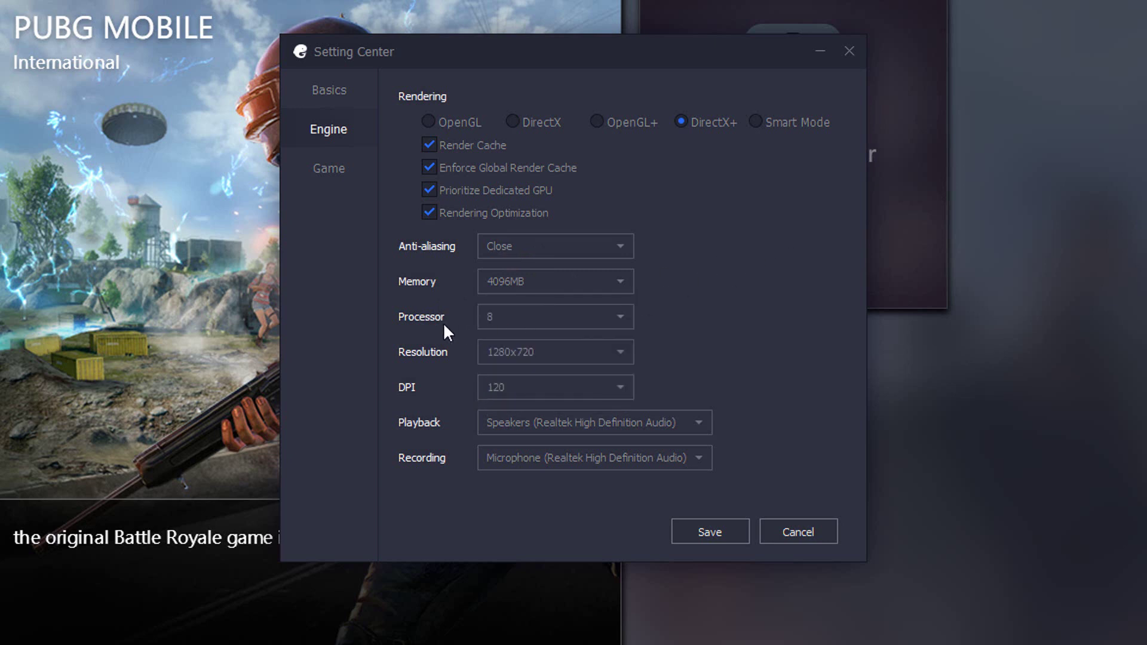
left_click(538, 322)
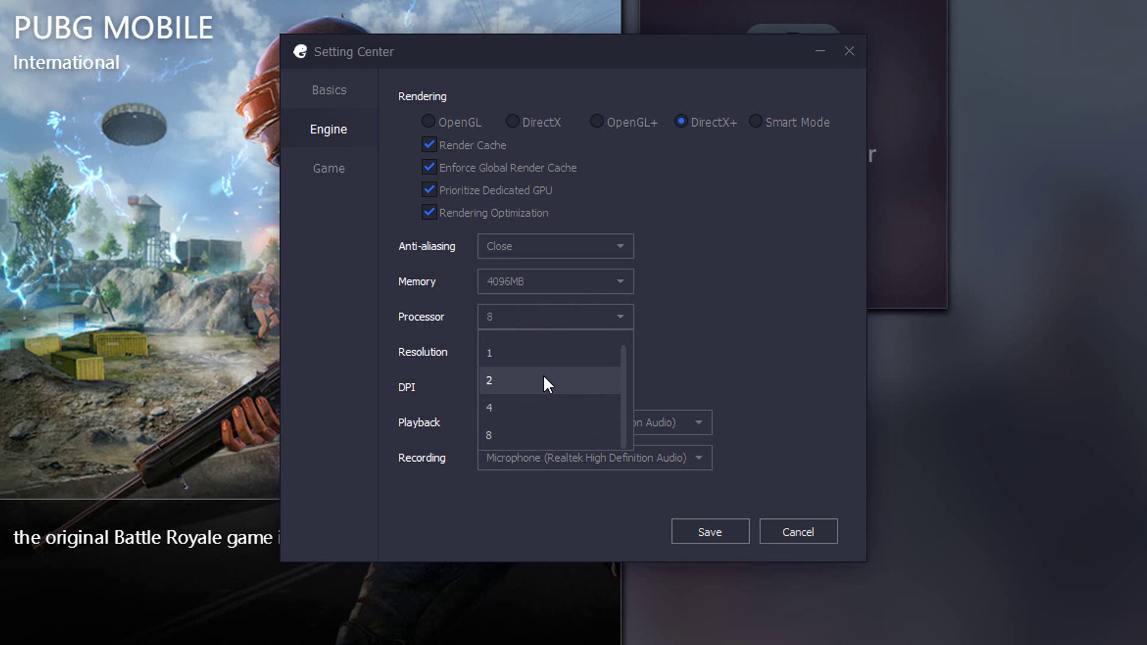
left_click(564, 427)
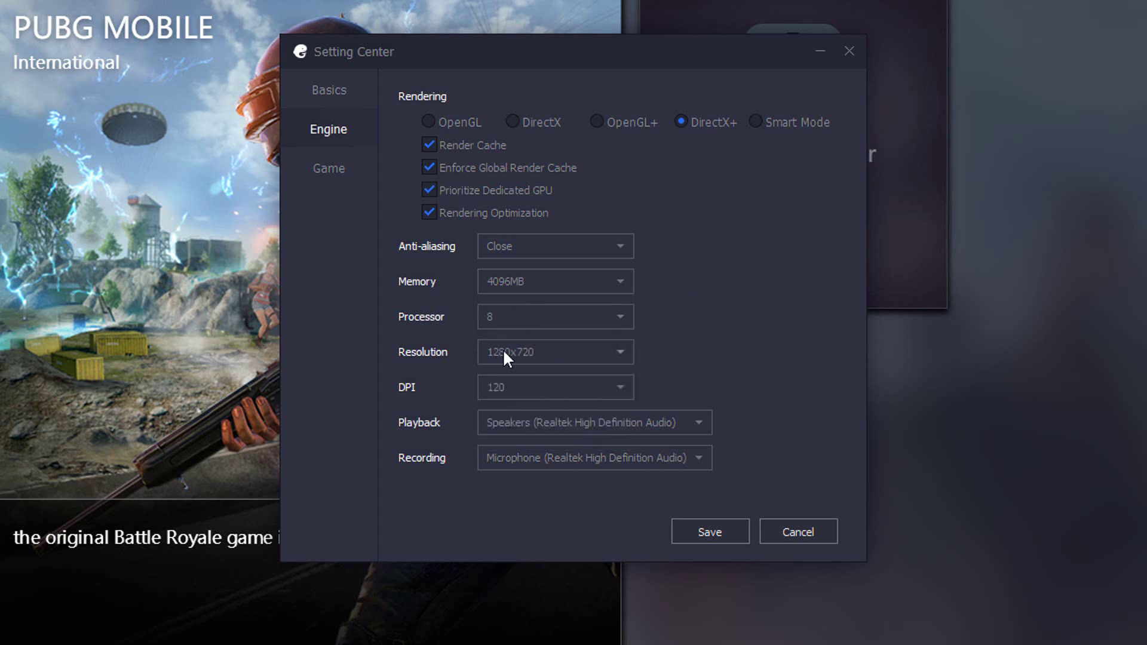
Set the engine resolution to 1280x720 and the DPI to 120.
left_click(535, 351)
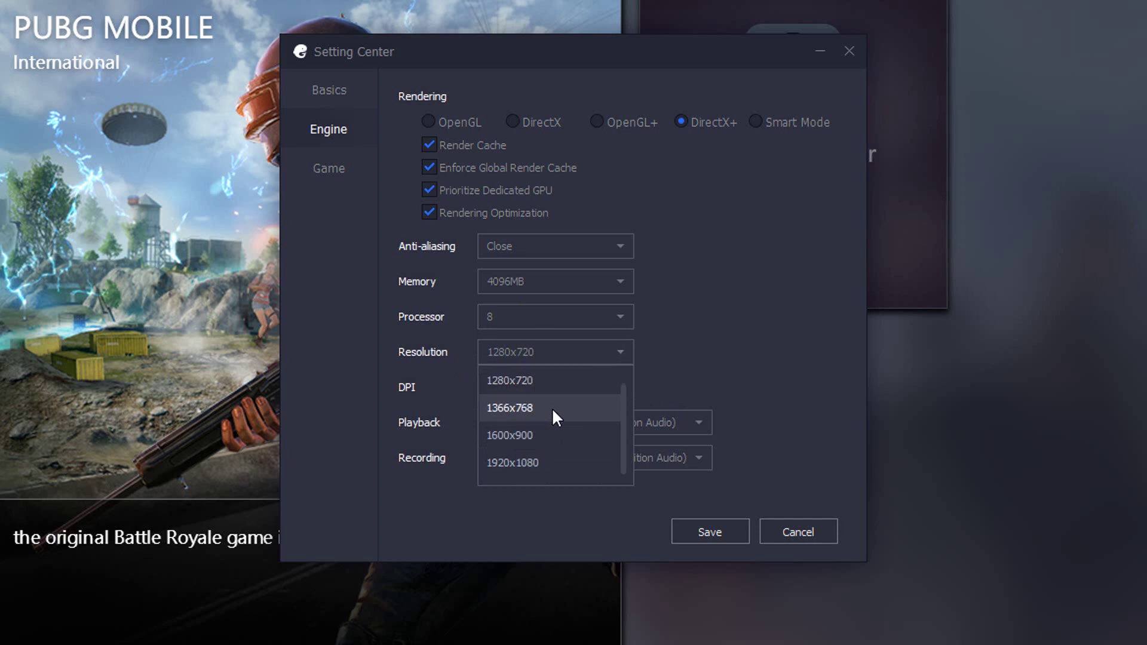
scroll(543, 442, "up", 1)
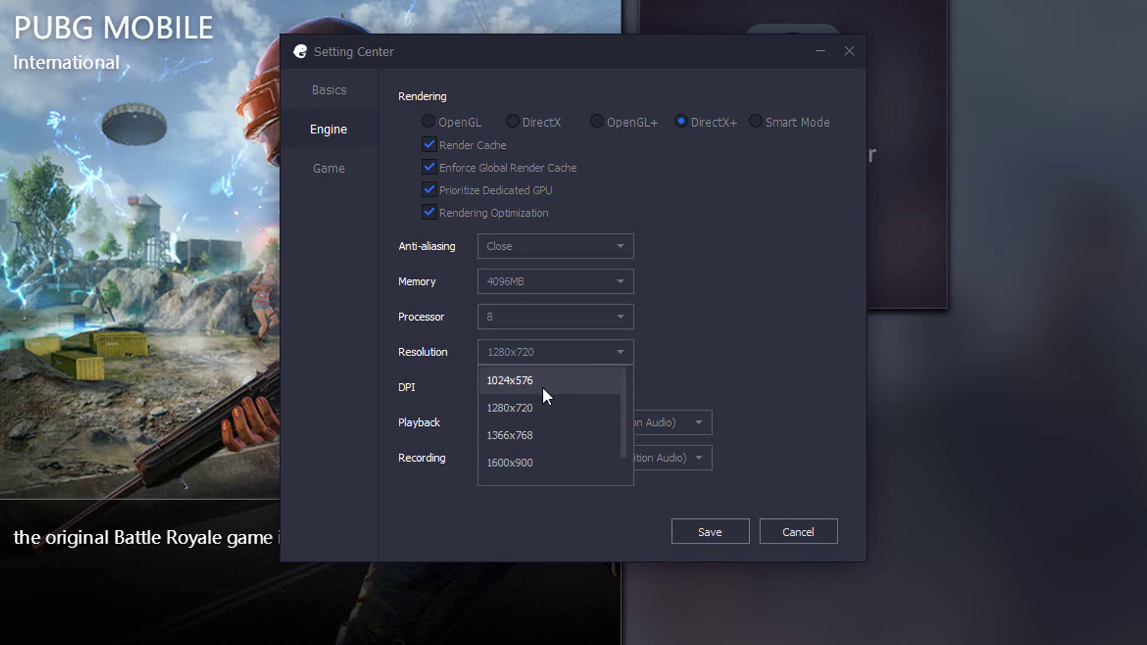
left_click(540, 412)
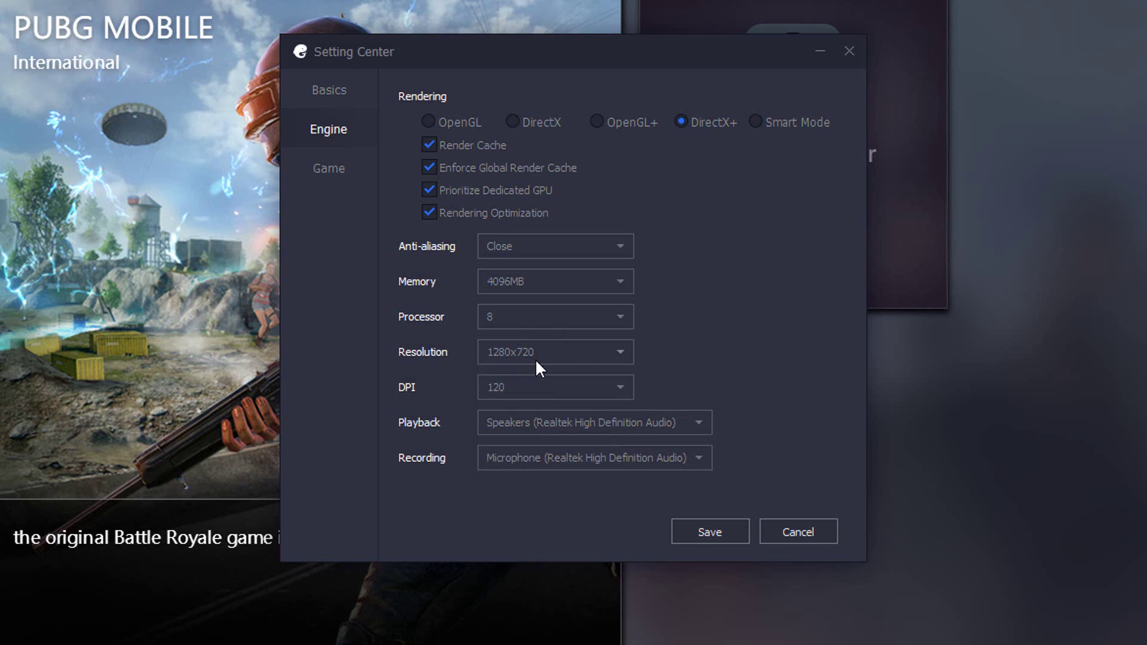
left_click(552, 394)
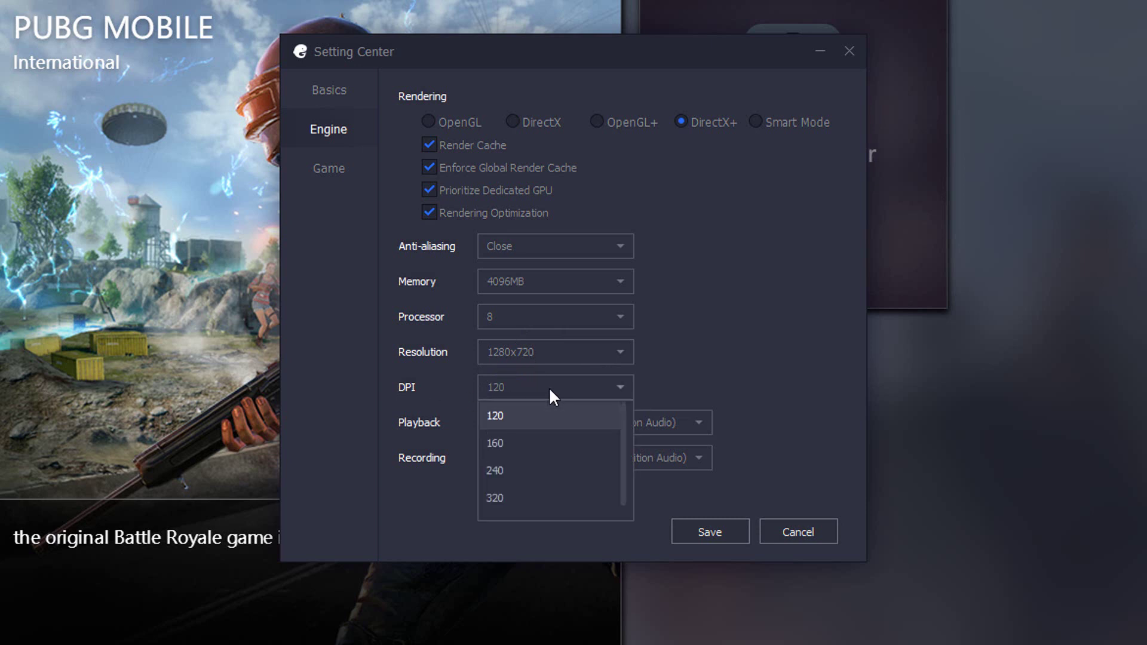
left_click(548, 422)
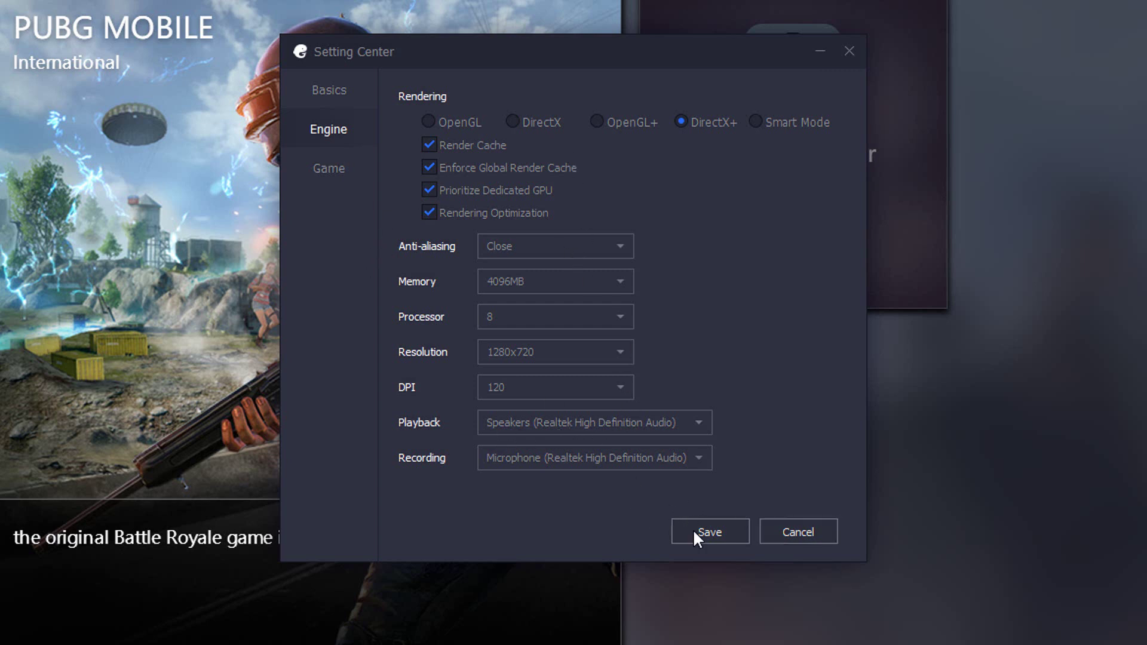
Review the gaming resolution and display quality for PUBG MOBILE, and save the emulator settings.
left_click(361, 182)
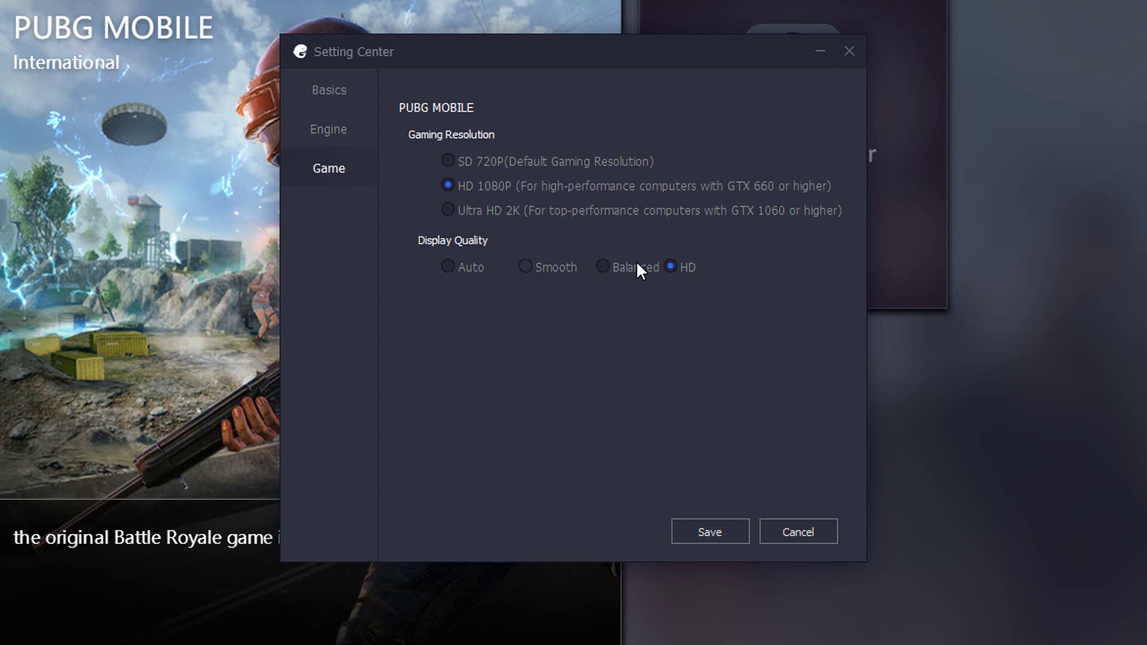
left_click(709, 531)
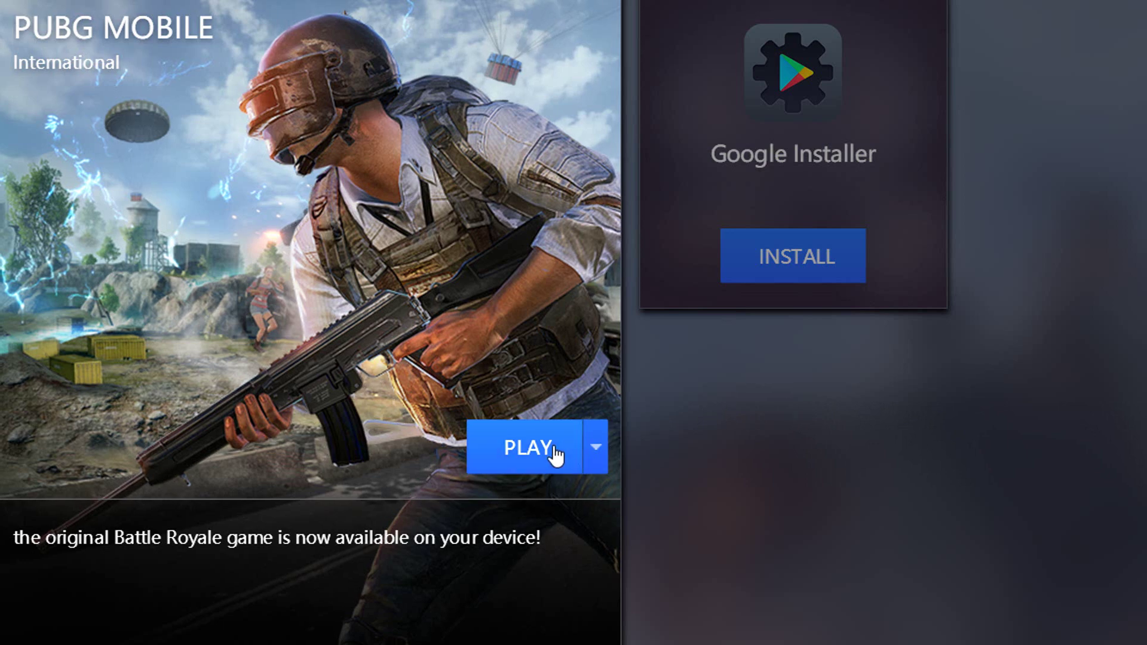
Launch PUBG MOBILE and dismiss the subscription plans offer in the lobby.
left_click(555, 454)
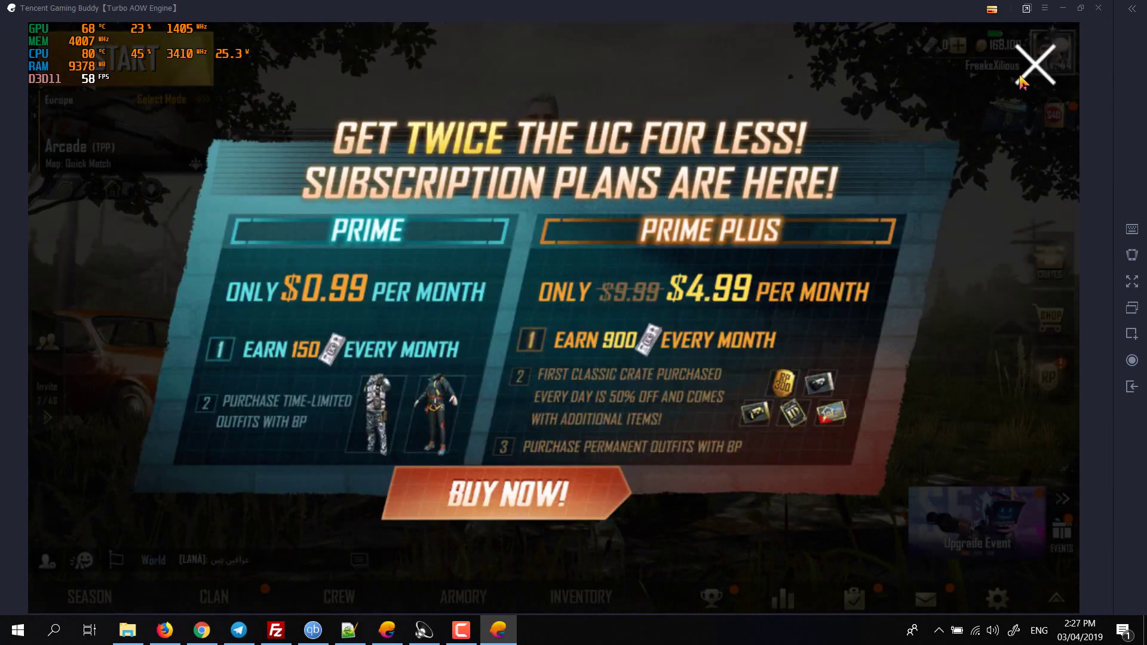
left_click(1022, 79)
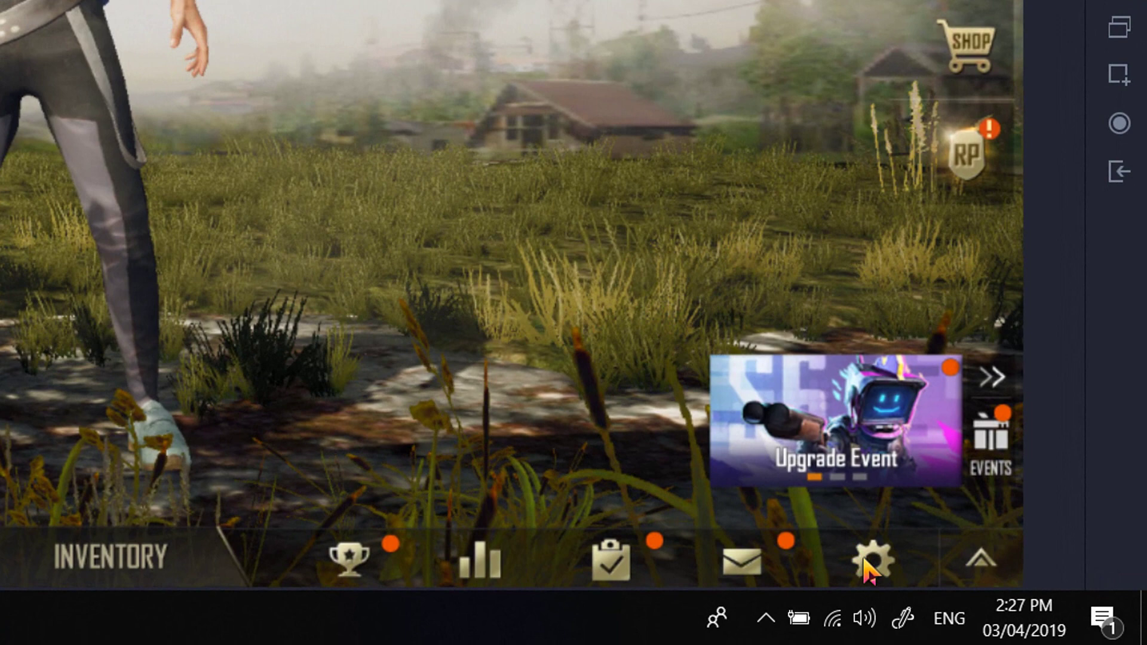
In the game's graphics settings, set the graphics quality to Smooth and the frame rate to Extreme.
left_click(869, 569)
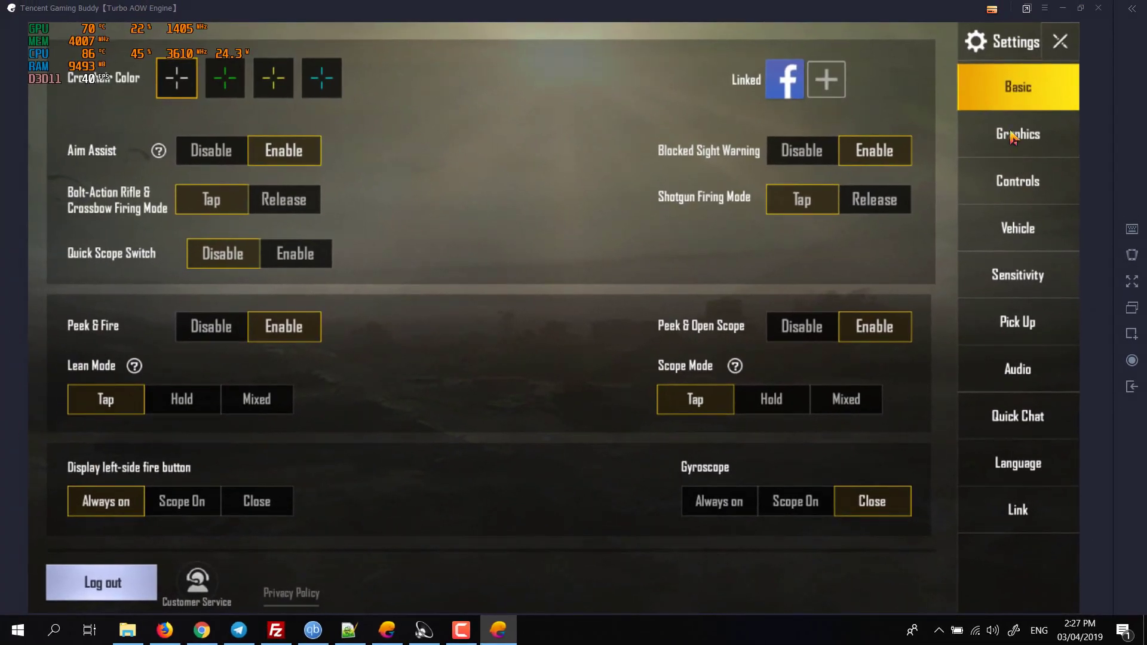
left_click(1013, 139)
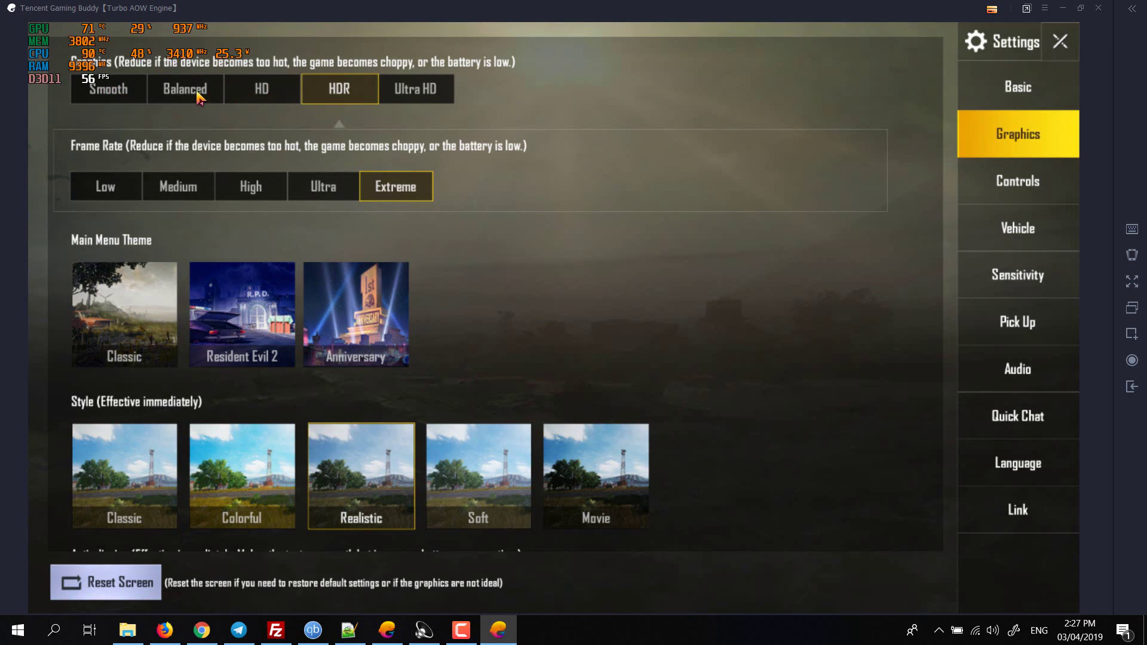
left_click(101, 96)
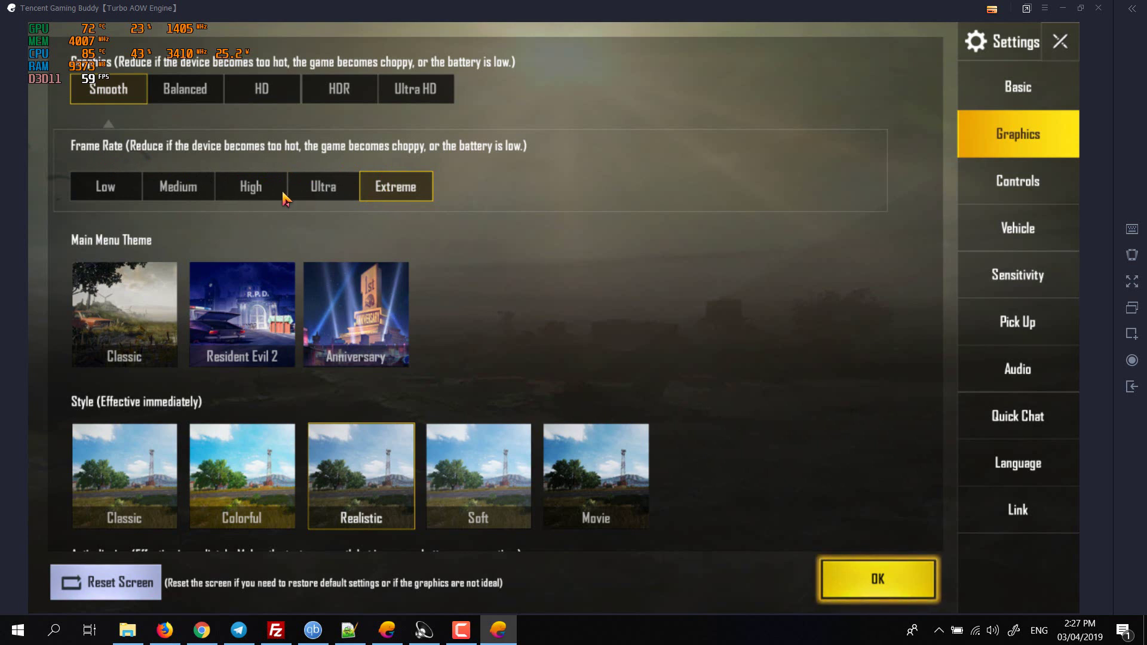
left_click(248, 198)
left_click(190, 199)
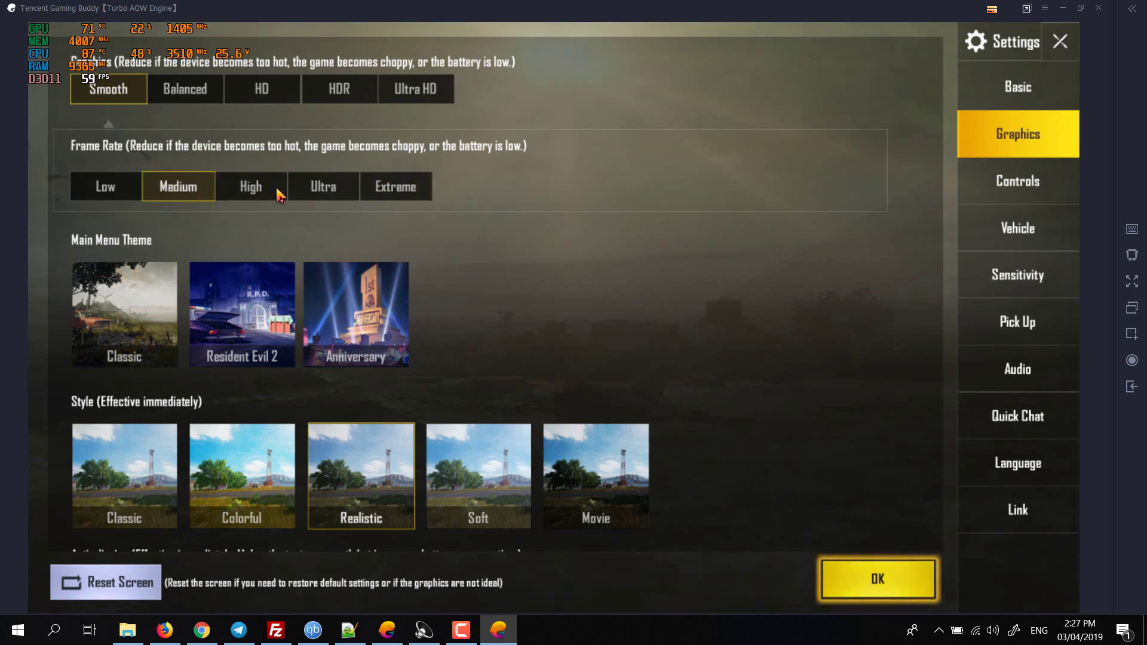
left_click(332, 197)
left_click(397, 193)
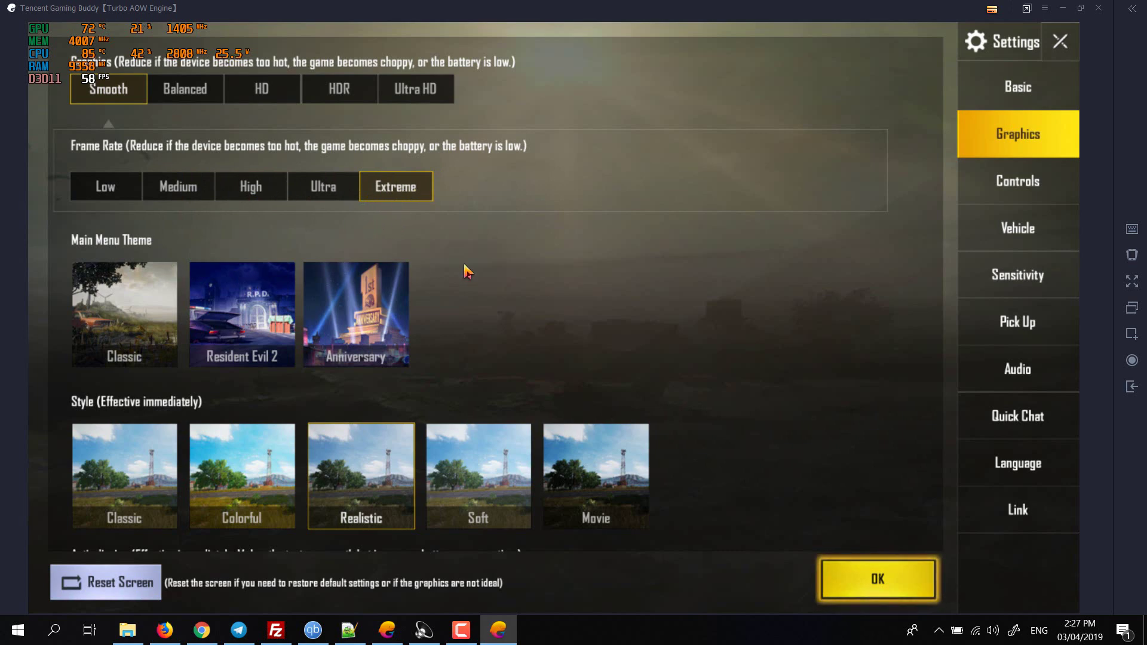
Review the remaining graphics options, apply the changed graphics settings and return to the lobby.
scroll(466, 269, "down", 3)
scroll(466, 269, "down", 3)
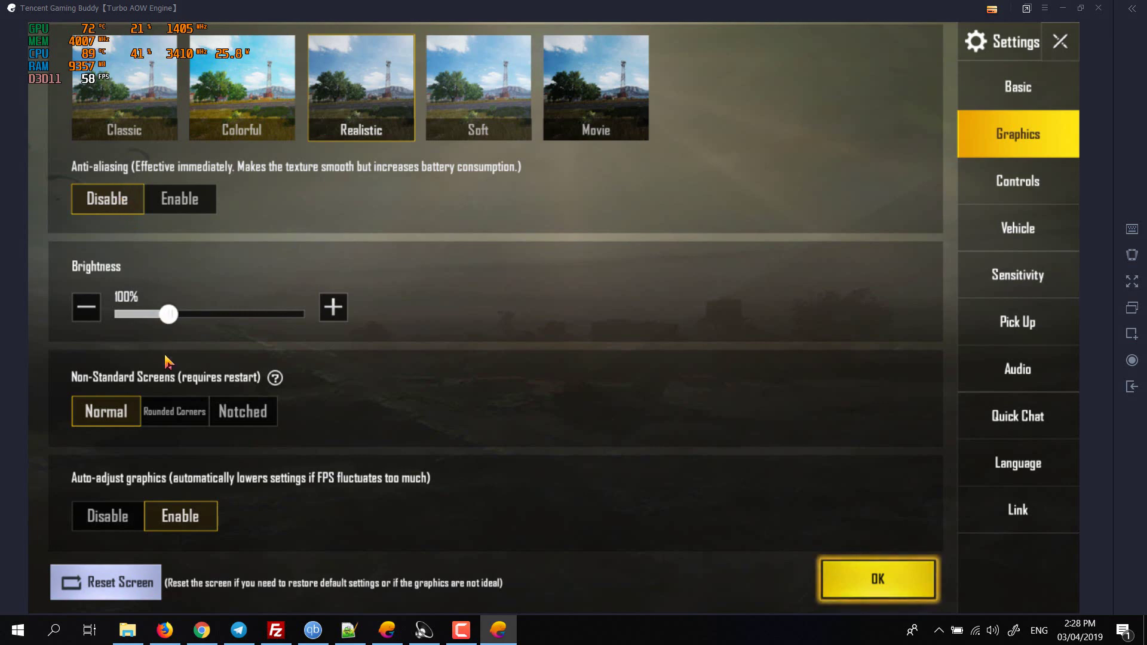
scroll(165, 355, "down", 1)
scroll(126, 407, "up", 5)
scroll(133, 396, "up", 4)
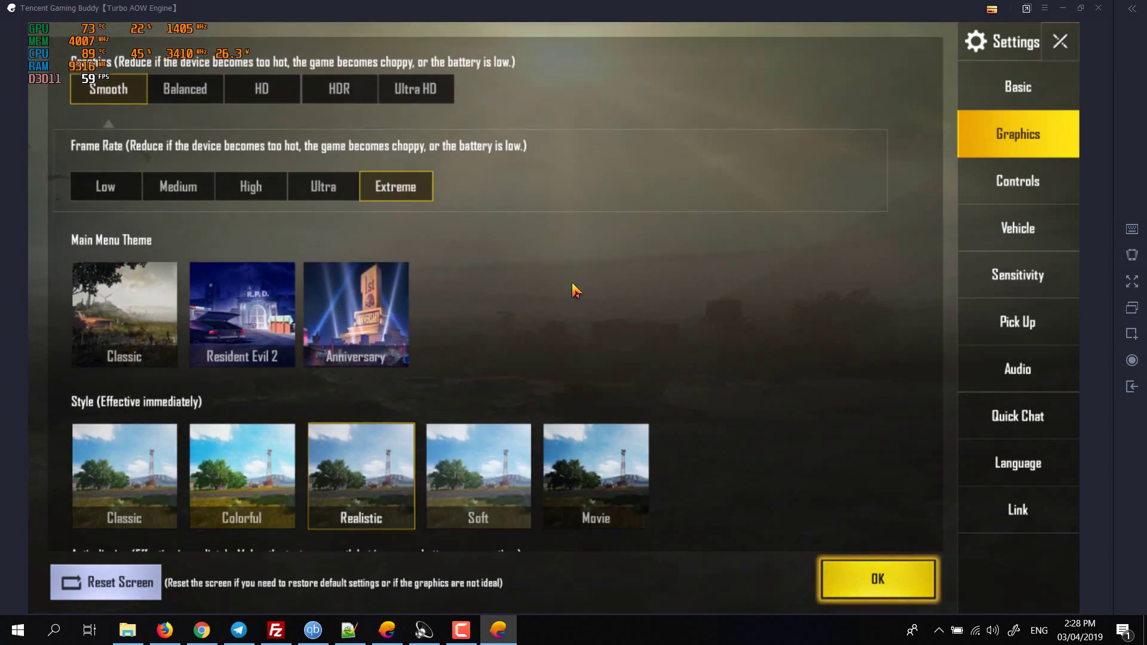
left_click(849, 573)
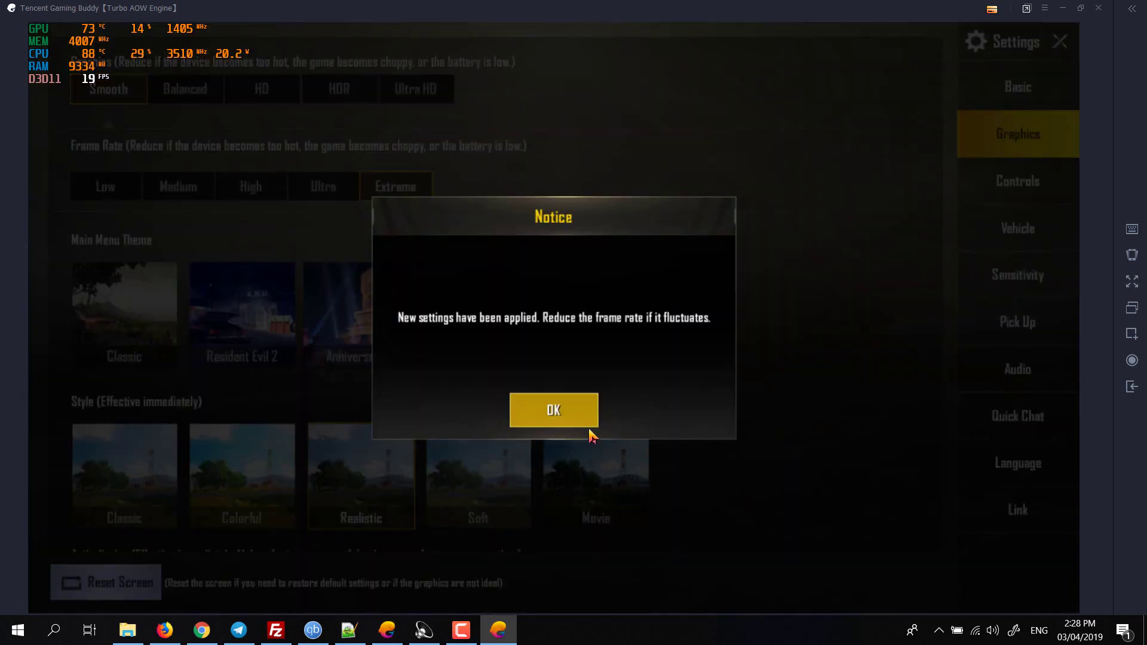
left_click(576, 413)
left_click(1060, 42)
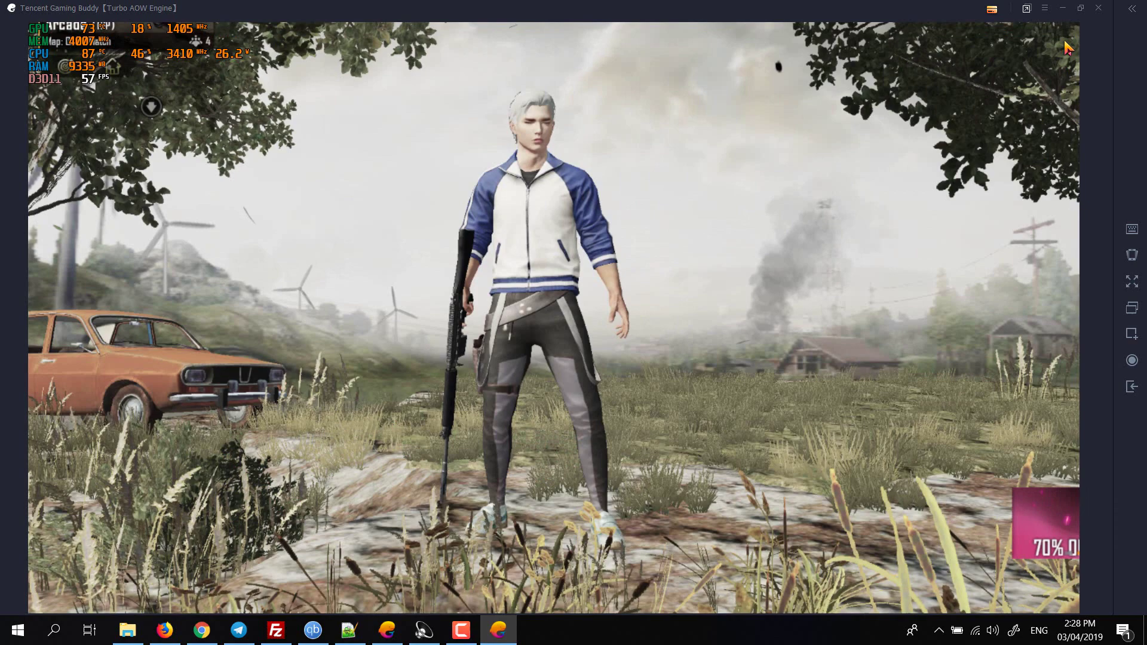